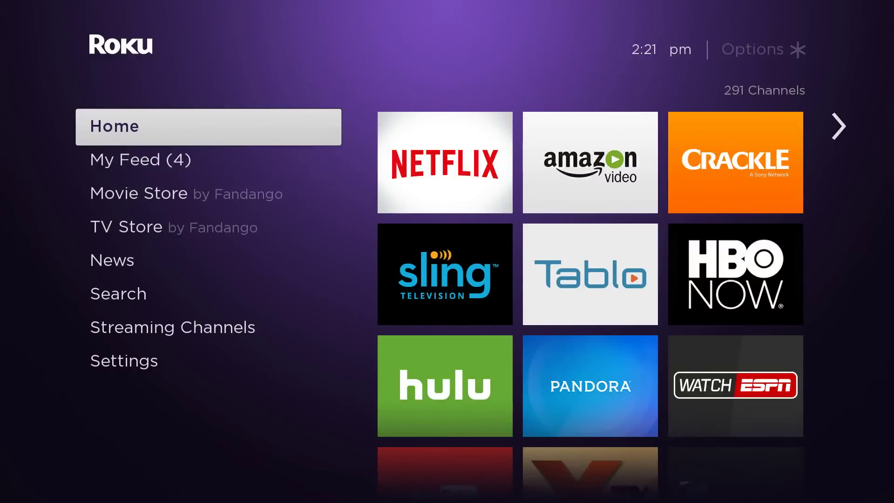
# Browse down the home menu past My Feed, the stores, News and Search, briefly opening the Channel Store
pyautogui.press('Down')
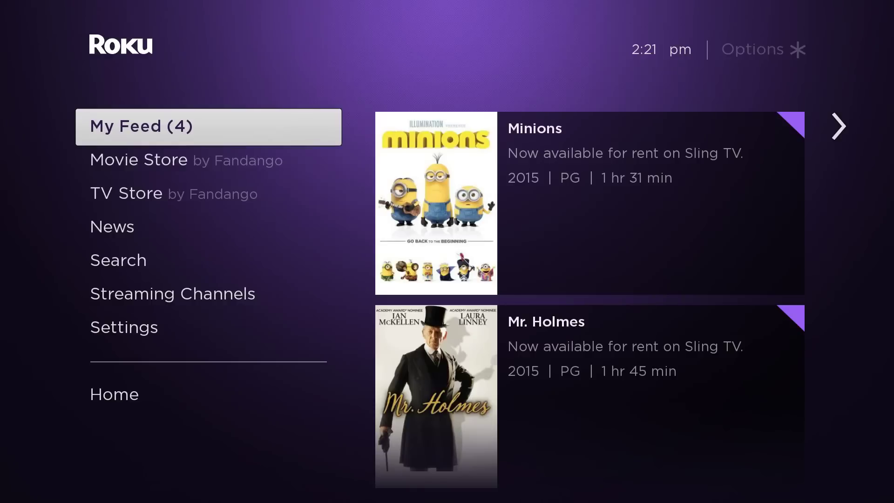
pyautogui.press('Down')
pyautogui.press('Down')
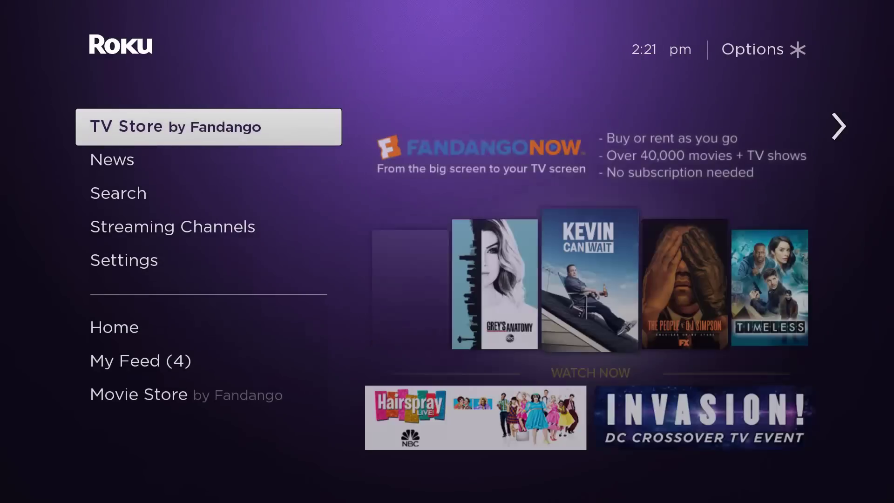
pyautogui.press('Down')
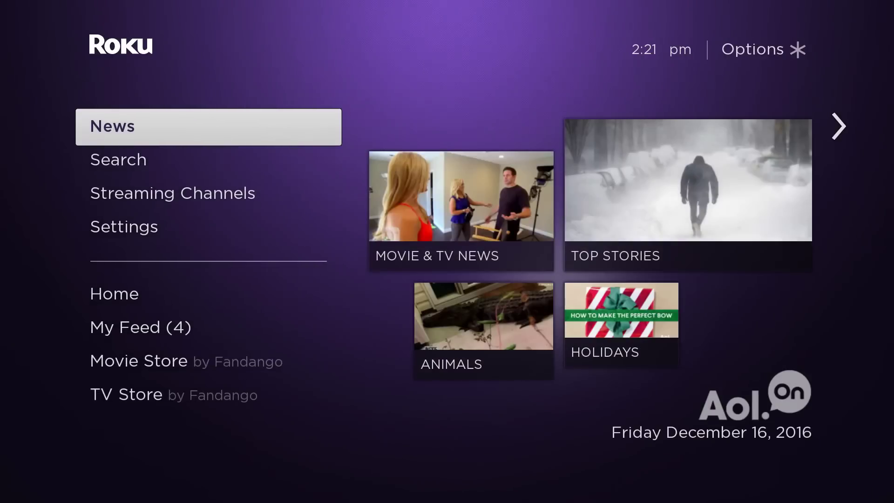
pyautogui.press('Down')
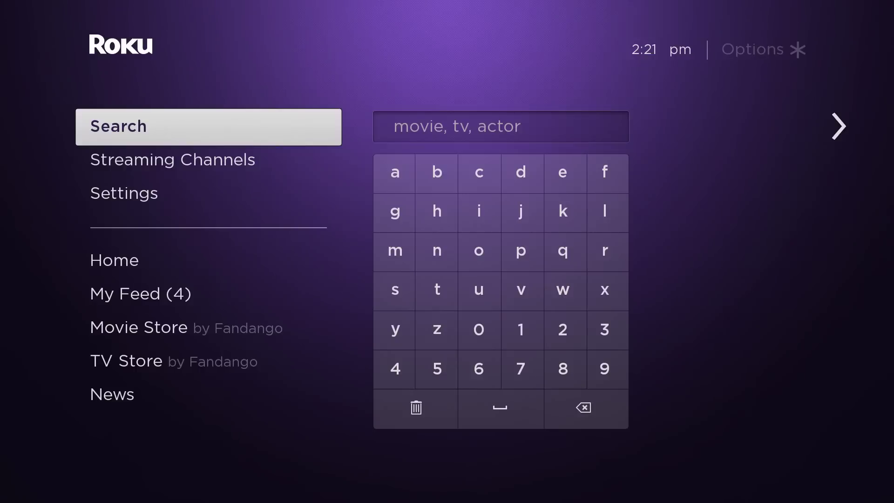
pyautogui.press('Down')
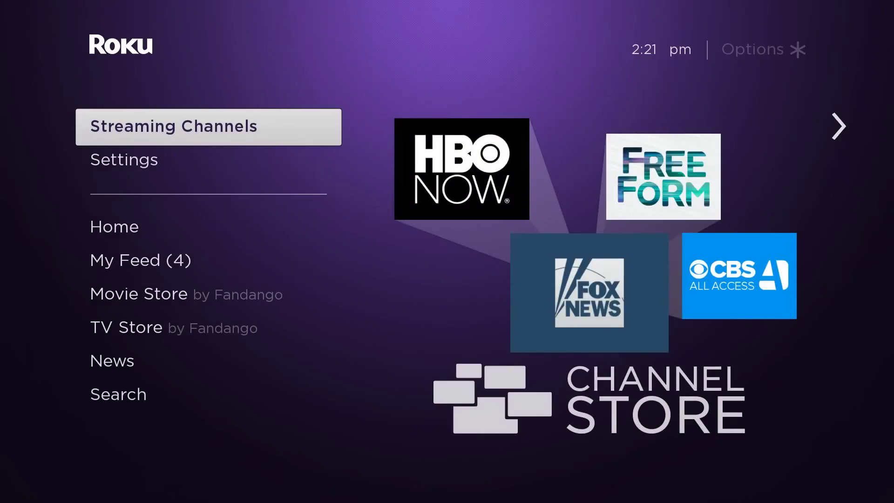
pyautogui.press('Return')
pyautogui.press('Escape')
# Move down the home menu again from Home through My Feed, TV Store, News and Search to Streaming Channels
pyautogui.press('Down')
pyautogui.press('Down')
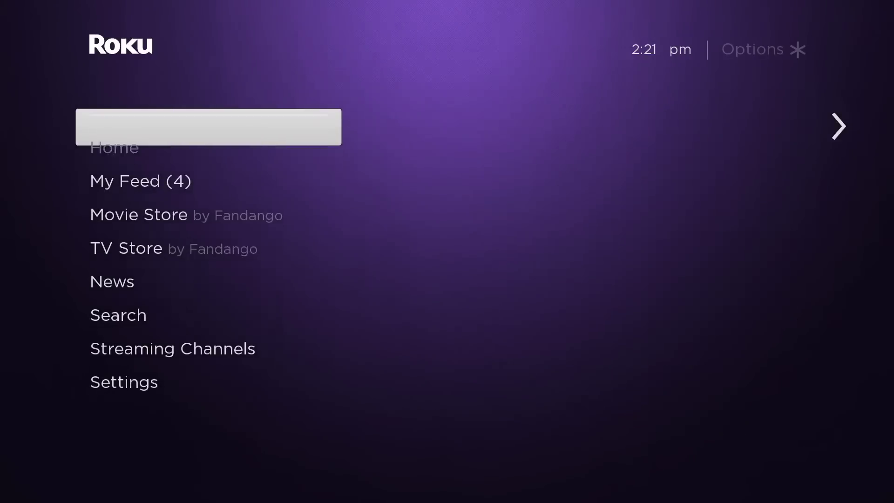
pyautogui.press('Down')
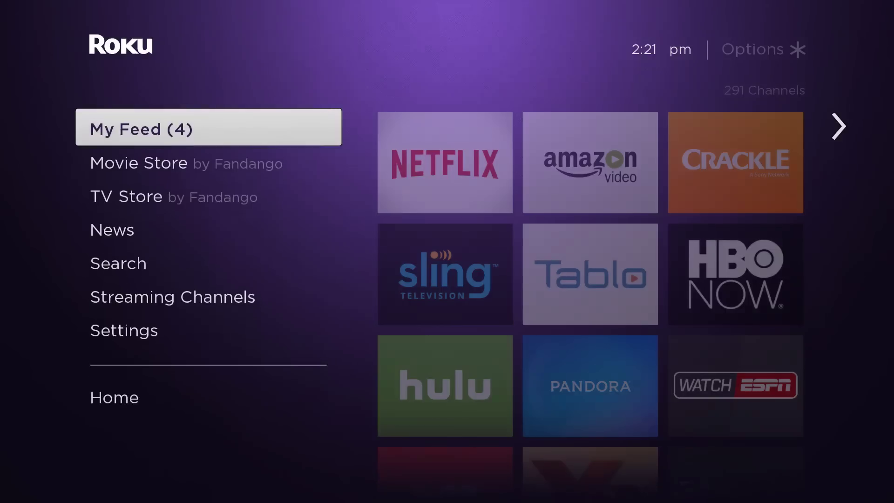
pyautogui.press('Down')
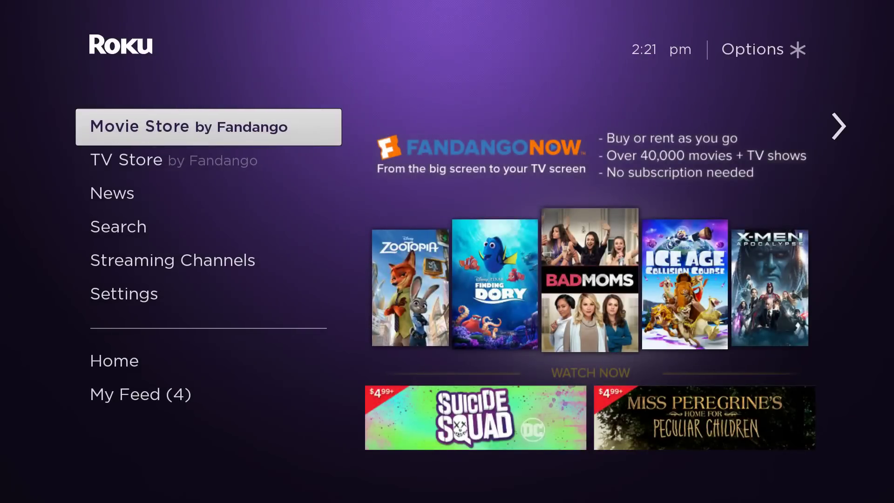
pyautogui.press('Down')
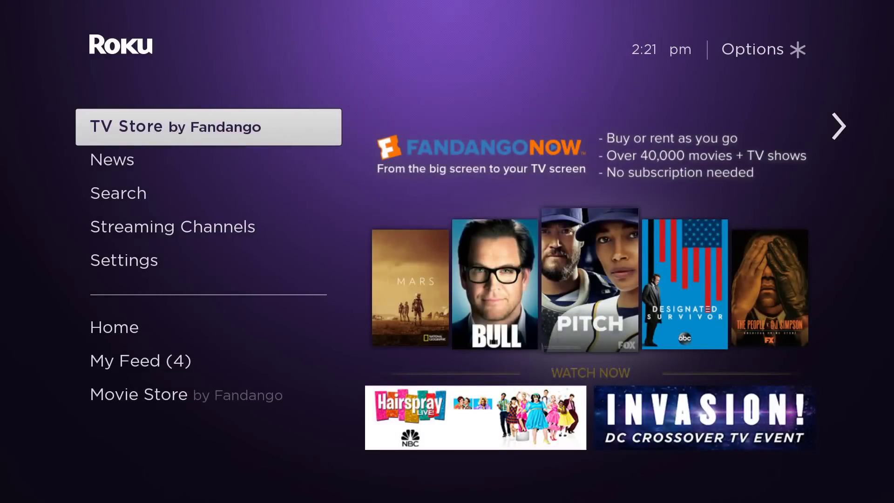
pyautogui.press('Down')
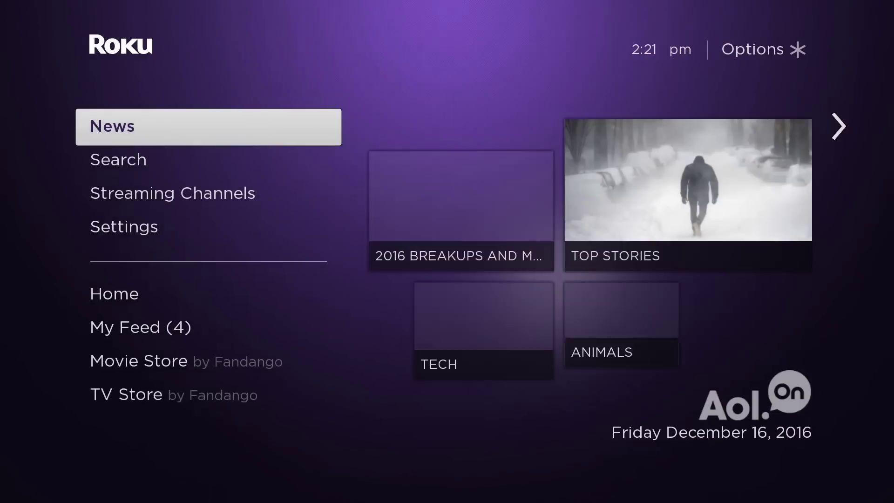
pyautogui.press('Down')
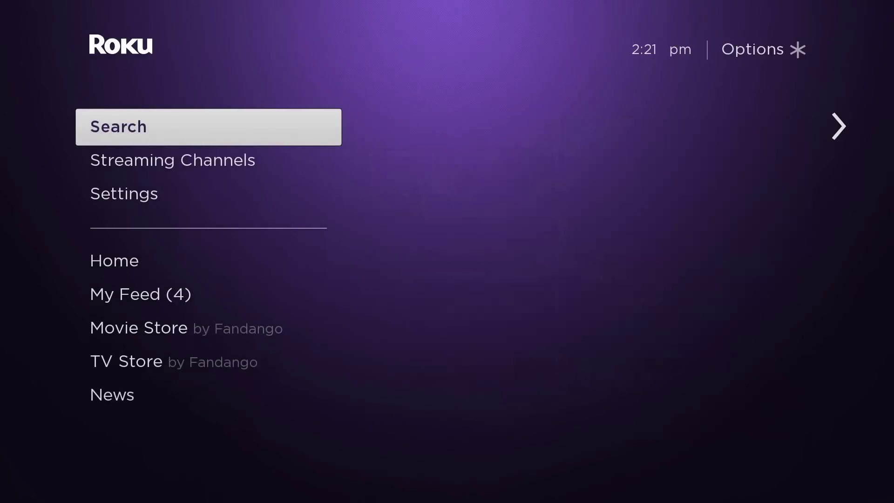
pyautogui.press('Down')
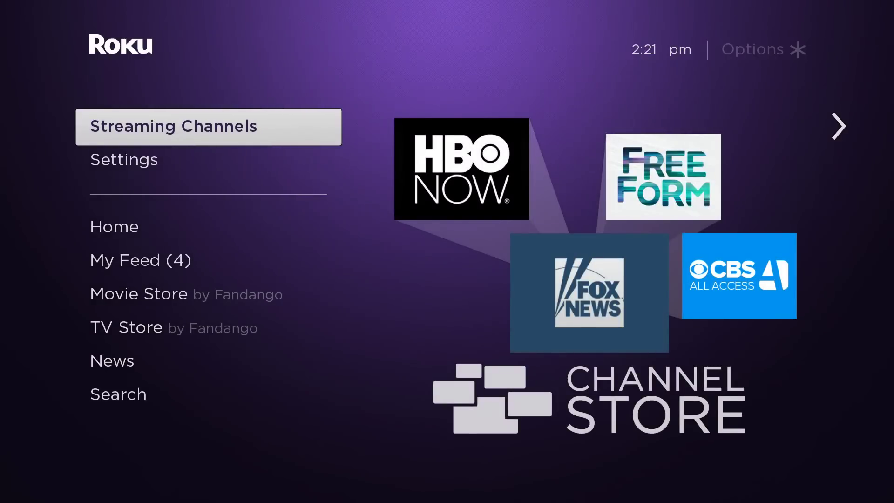
# Go into Settings > System and highlight System update, showing last check Dec 16 10:03 am
pyautogui.press('Down')
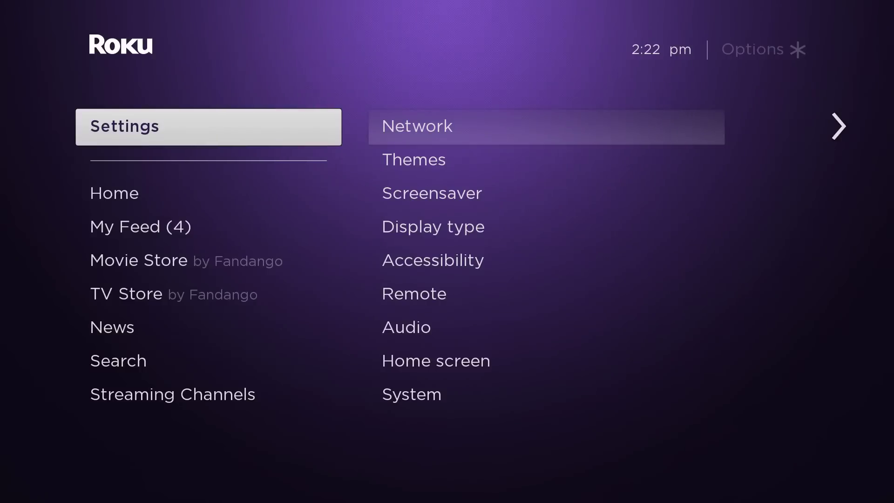
pyautogui.press('Right')
pyautogui.press('Down')
pyautogui.press('Down')
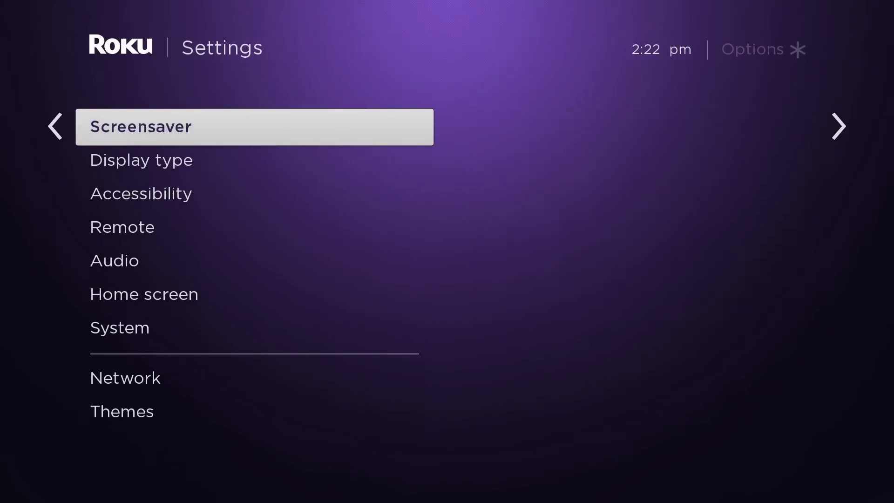
pyautogui.press('Down')
pyautogui.press('Down')
pyautogui.press('Down')
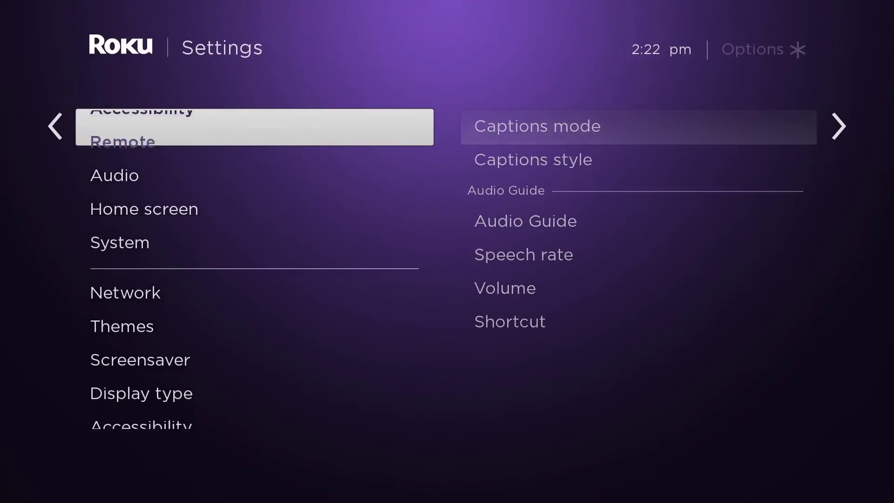
pyautogui.press('Down')
pyautogui.press('Down')
pyautogui.press('Down')
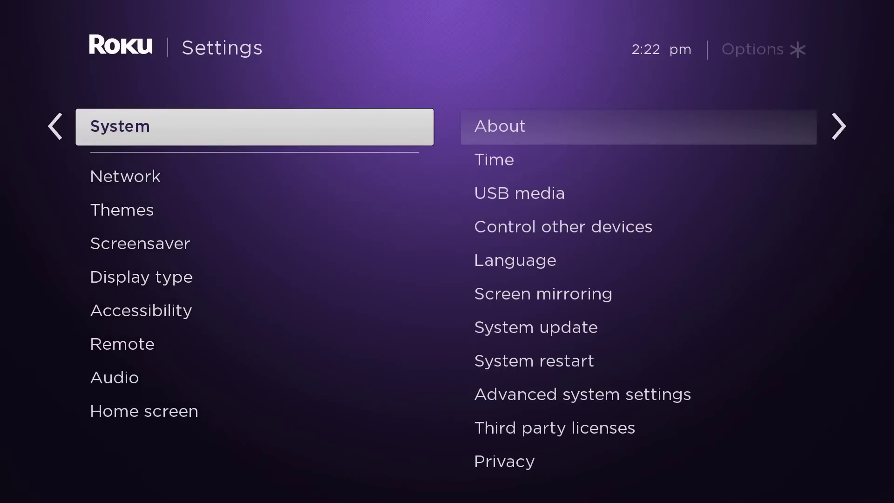
pyautogui.press('Right')
pyautogui.press('Down')
pyautogui.press('Down')
pyautogui.press('Down')
pyautogui.press('Down')
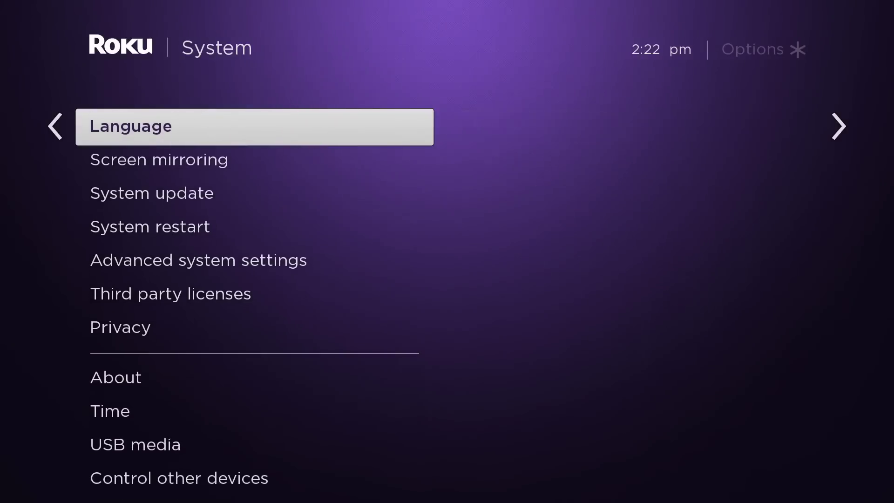
pyautogui.press('Down')
pyautogui.press('Down')
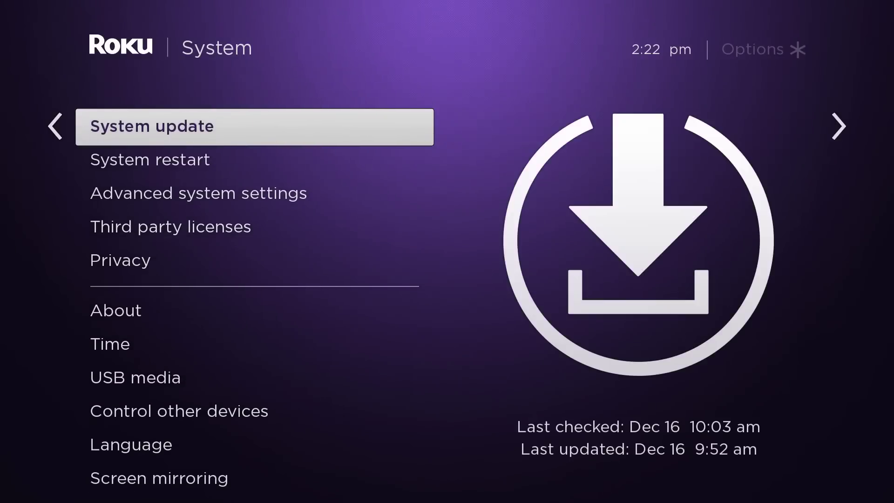
# Run Check now, dismiss the 'software is up to date' message, and return to the System options
pyautogui.press('Right')
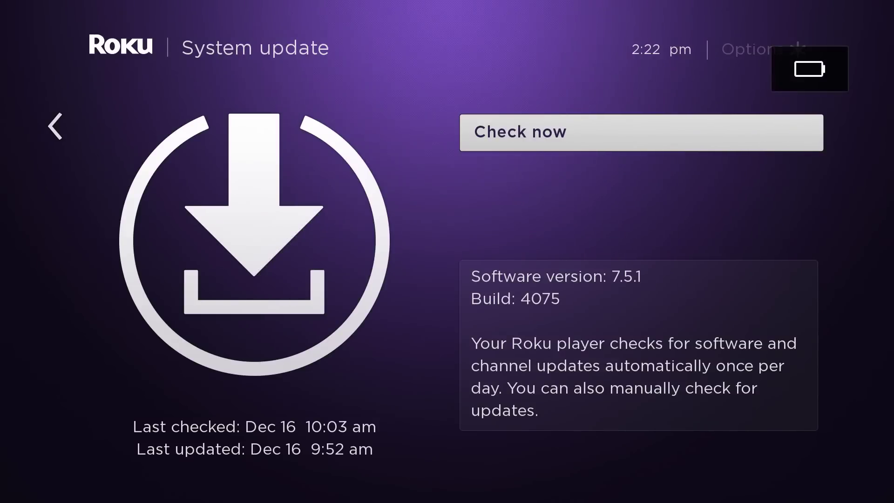
pyautogui.press('Return')
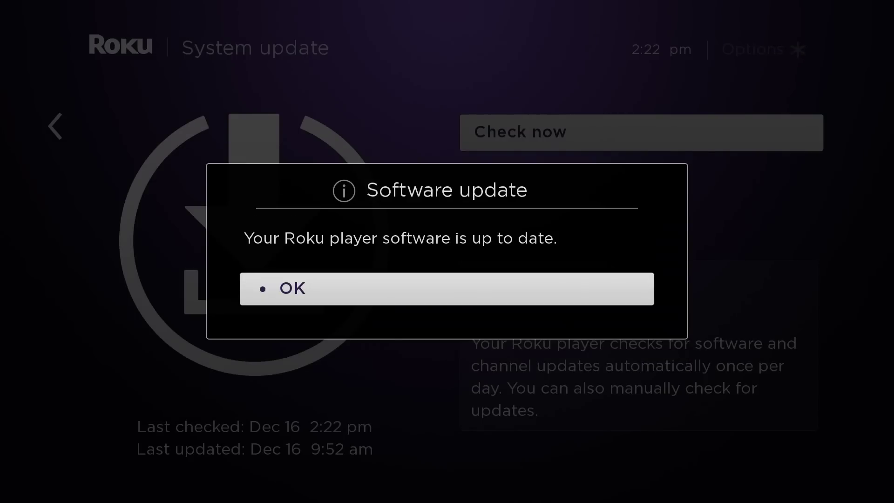
pyautogui.press('Return')
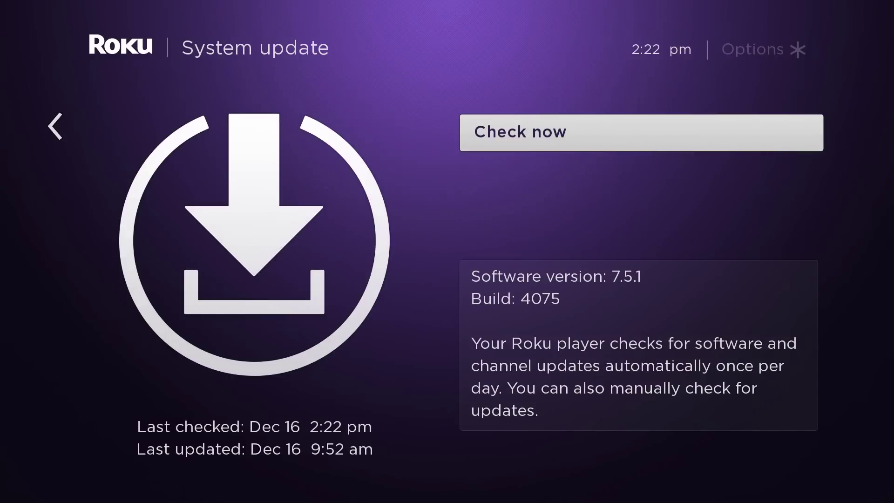
pyautogui.press('Left')
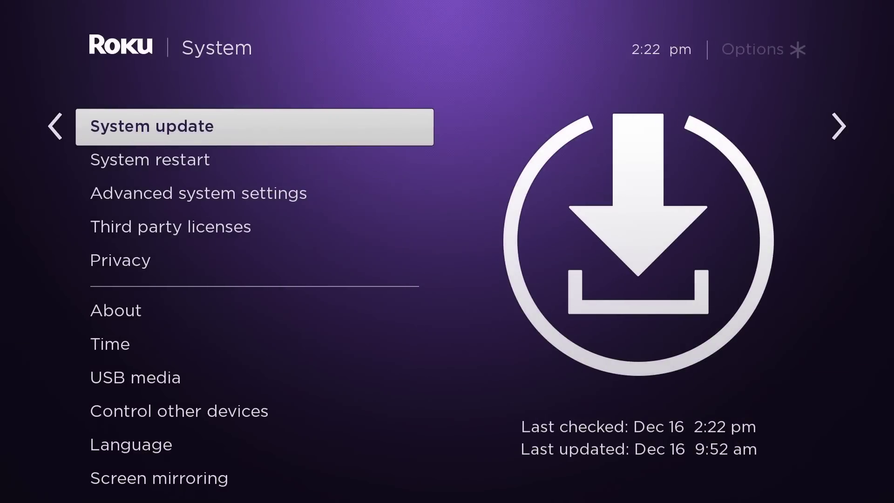
# Return to the Home screen and move down the home menu into the Settings categories
pyautogui.press('Left')
pyautogui.press('Home')
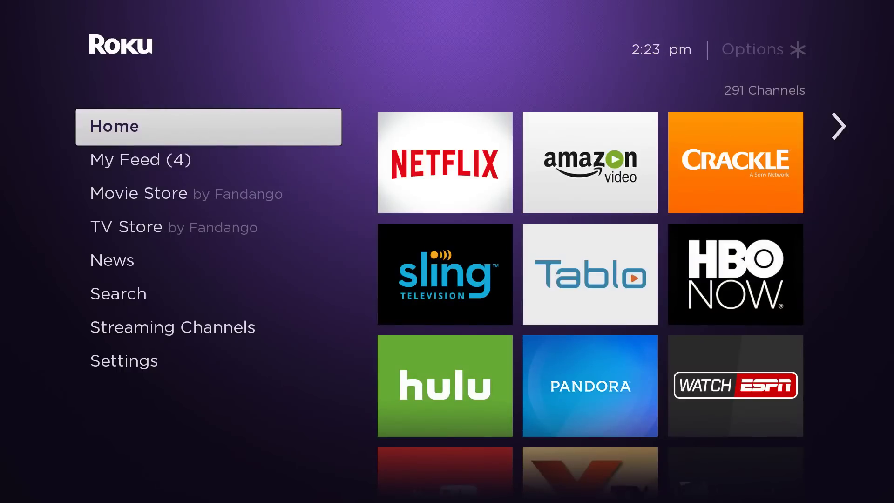
pyautogui.press('Down')
pyautogui.press('Down')
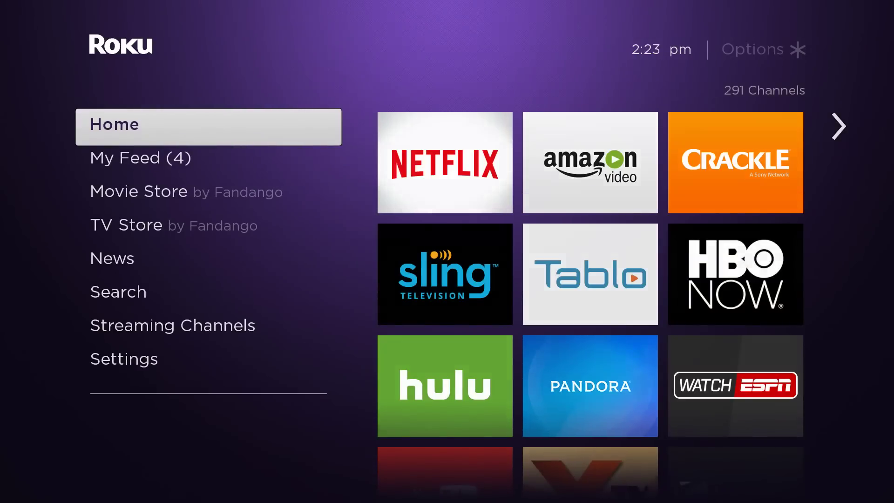
pyautogui.press('Down')
pyautogui.press('Down')
pyautogui.press('Down')
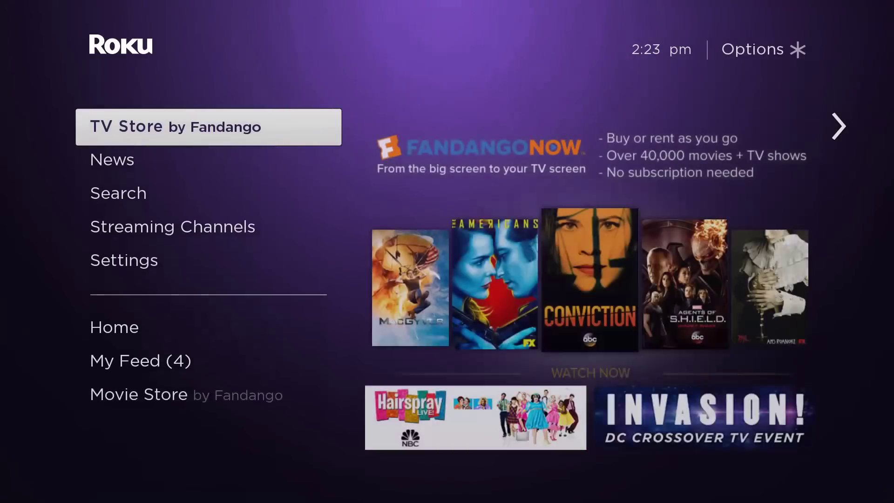
pyautogui.press('Down')
pyautogui.press('Down')
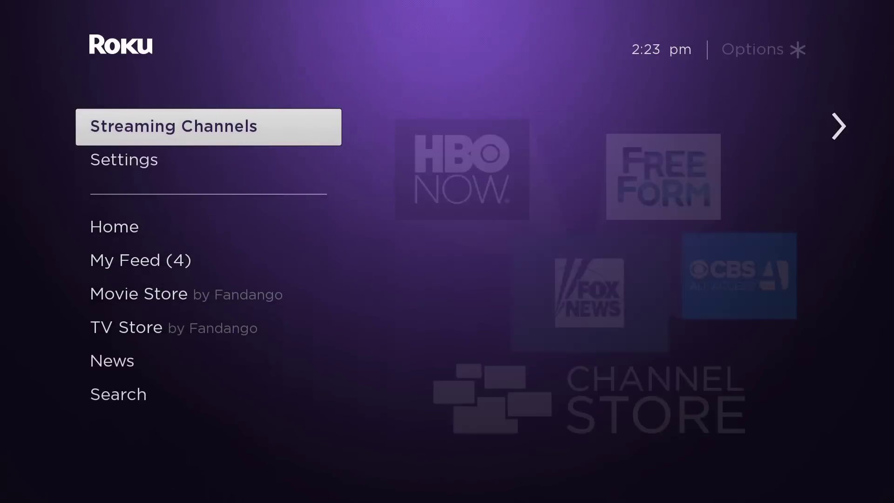
pyautogui.press('Right')
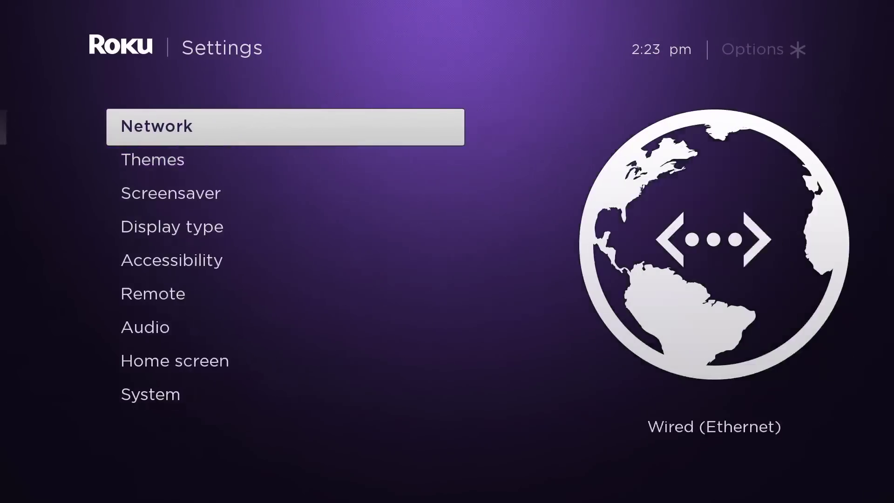
# Step down the categories to System and move through its options to Screen mirroring
pyautogui.press('Down')
pyautogui.press('Down')
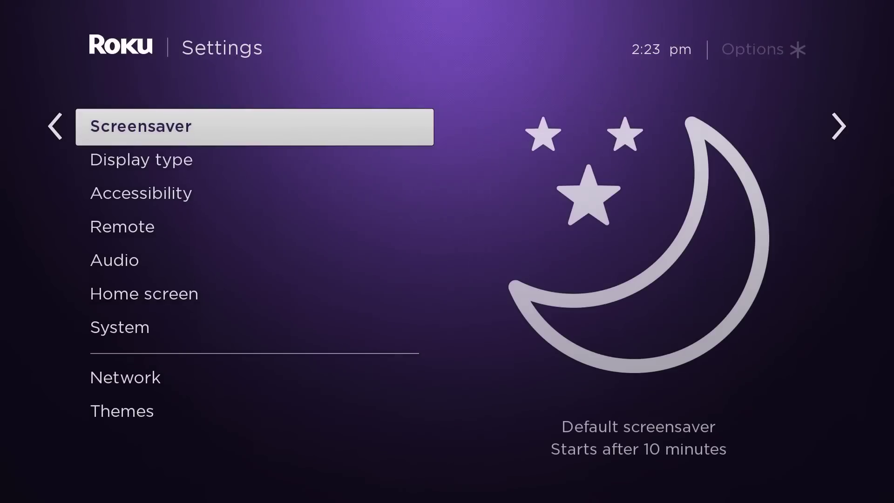
pyautogui.press('Down')
pyautogui.press('Down')
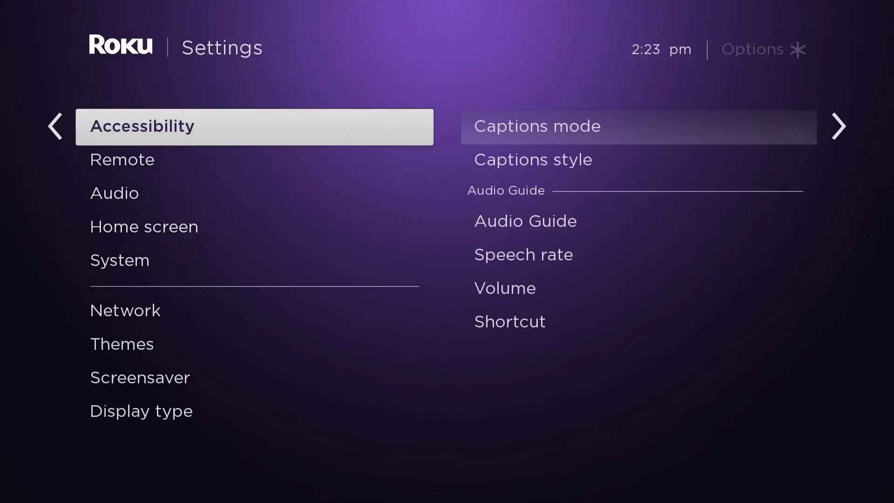
pyautogui.press('Up')
pyautogui.press('Up')
pyautogui.press('Down')
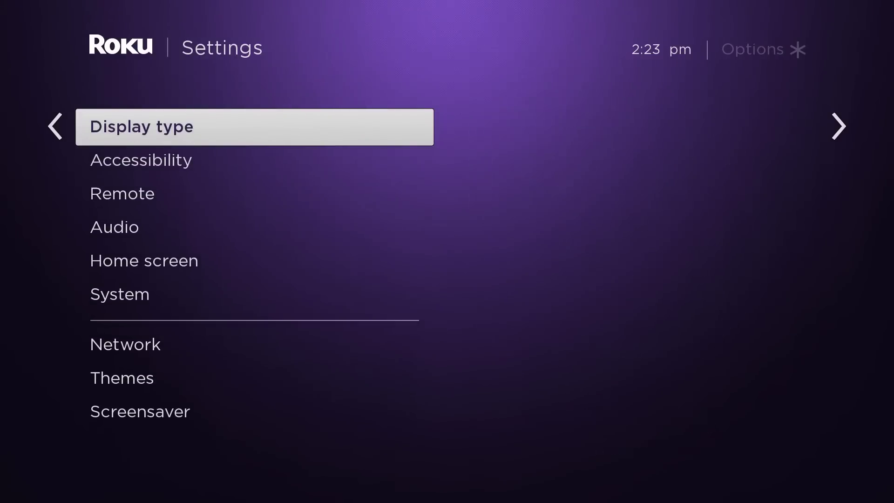
pyautogui.press('Down')
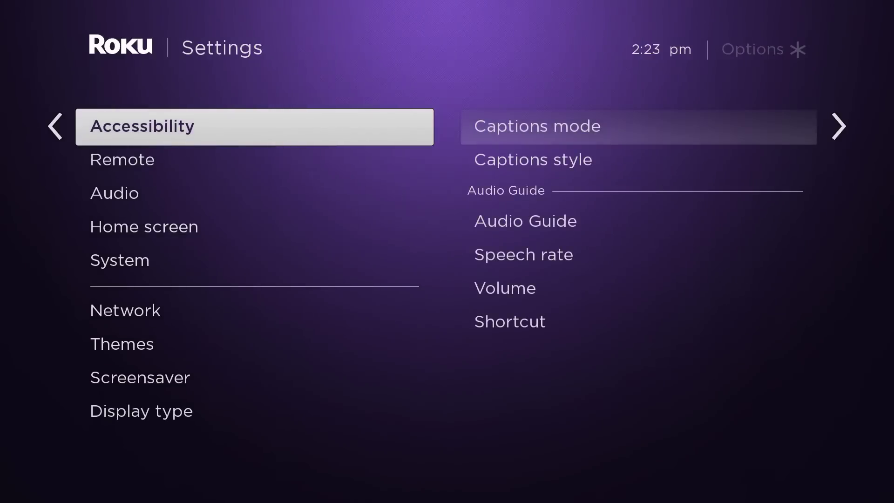
pyautogui.press('Down')
pyautogui.press('Down')
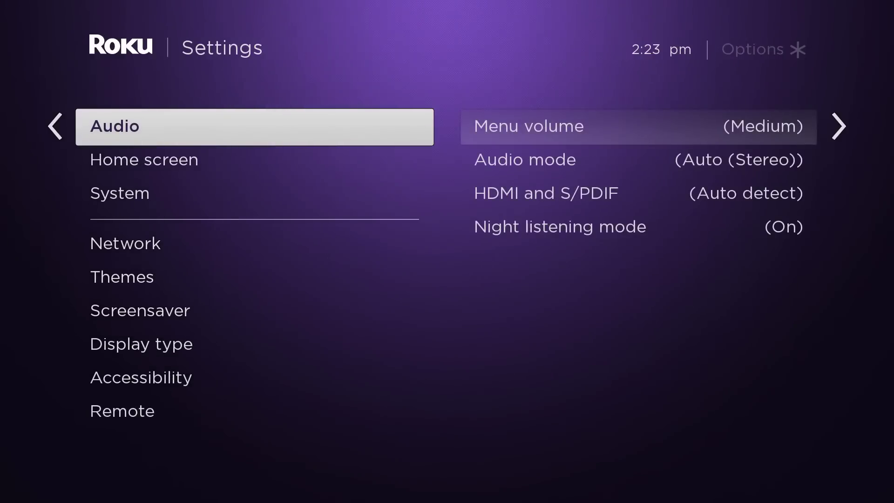
pyautogui.press('Down')
pyautogui.press('Down')
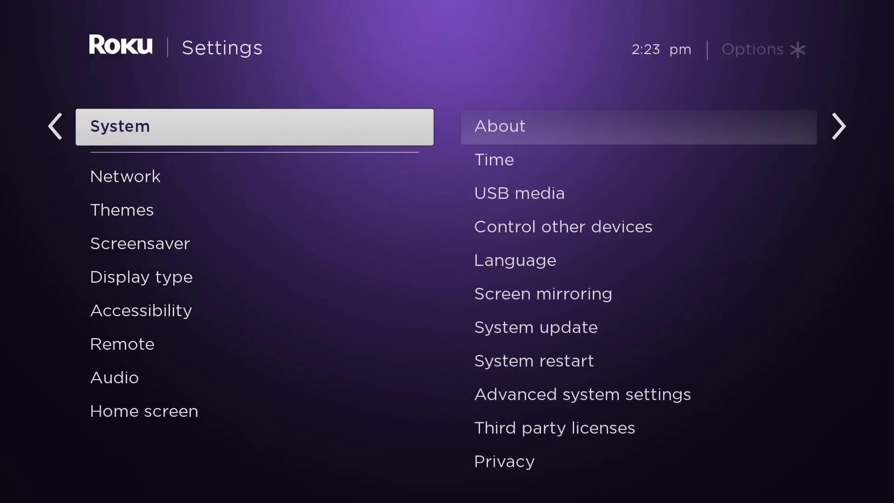
pyautogui.press('Right')
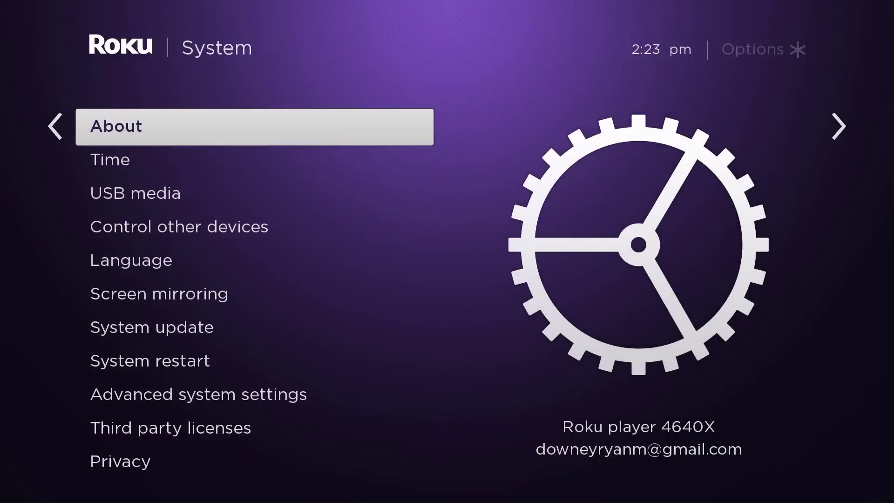
pyautogui.press('Down')
pyautogui.press('Down')
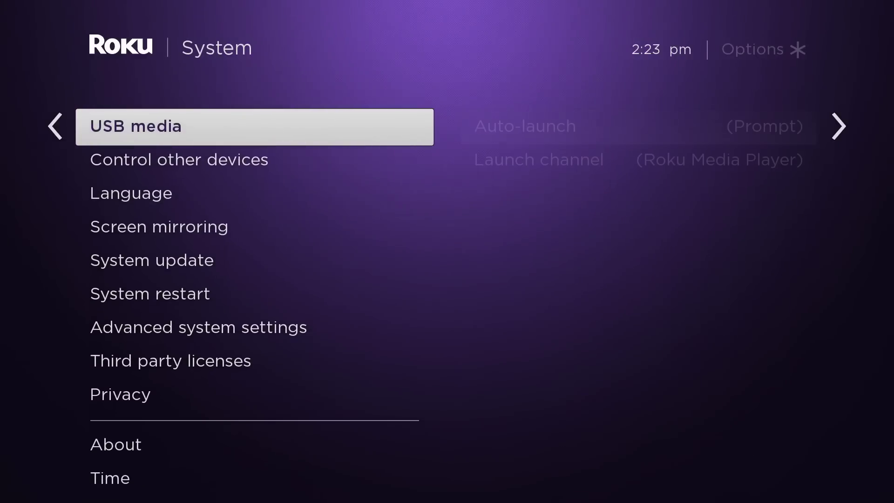
pyautogui.press('Down')
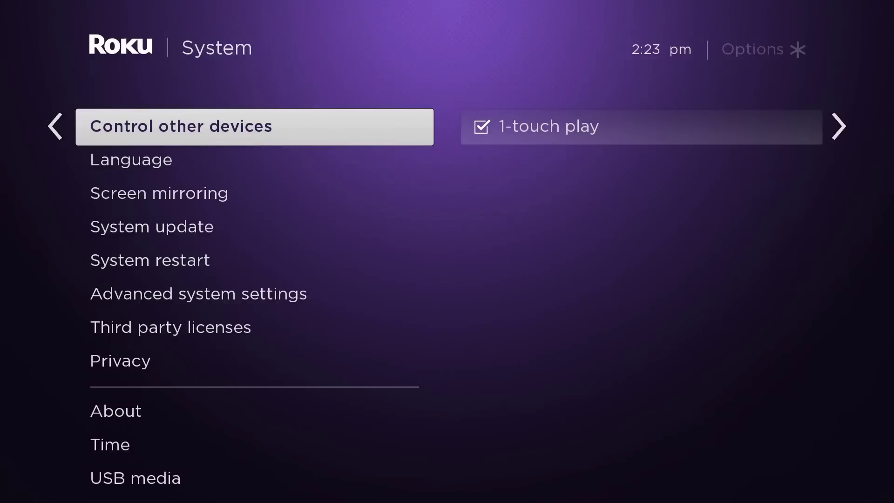
pyautogui.press('Down')
pyautogui.press('Down')
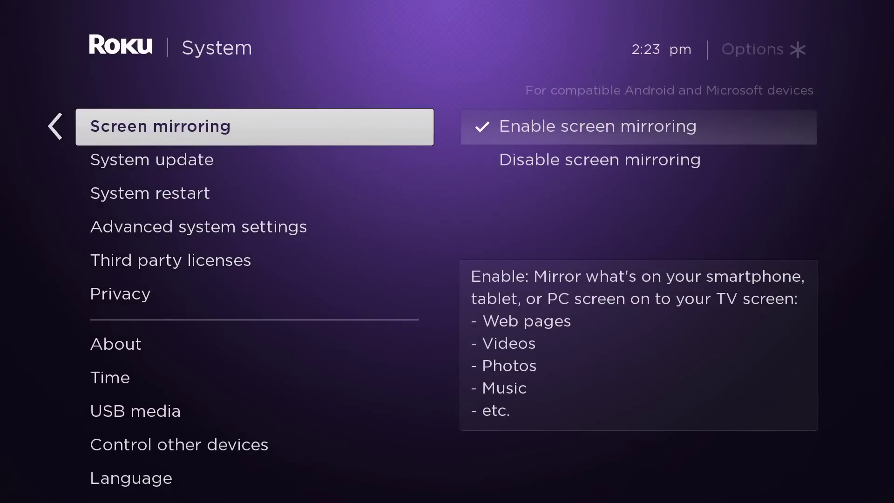
# Set Screen mirroring to Enable screen mirroring after briefly turning it off
pyautogui.press('Right')
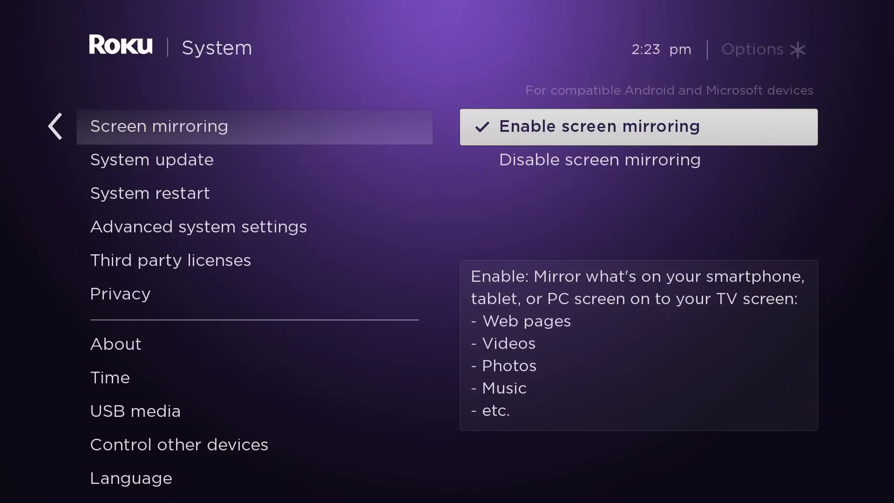
pyautogui.press('Down')
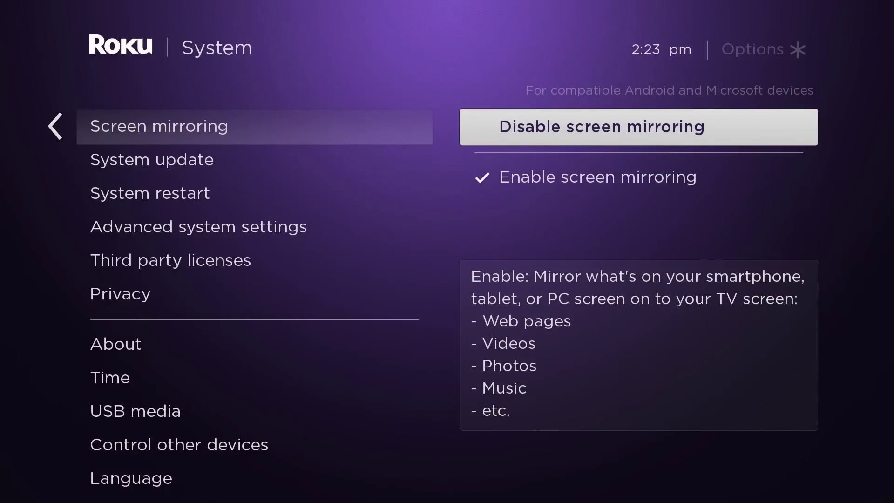
pyautogui.press('Return')
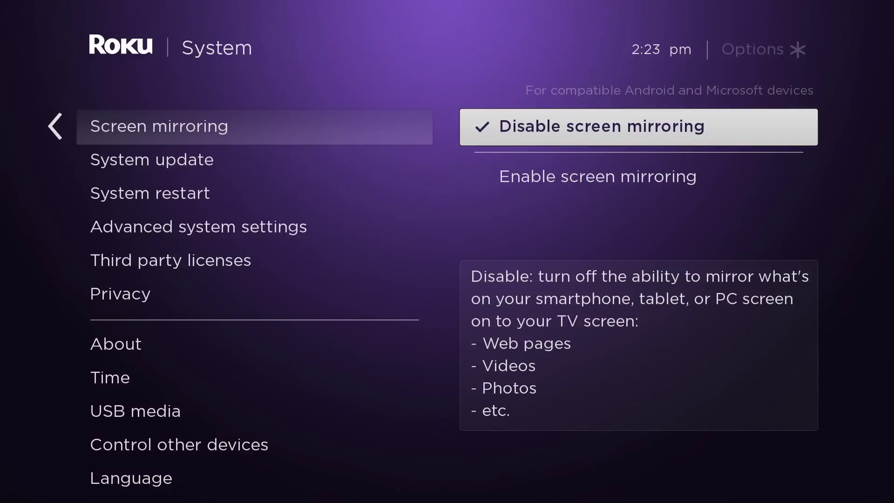
pyautogui.press('Left')
pyautogui.press('Left')
pyautogui.press('Right')
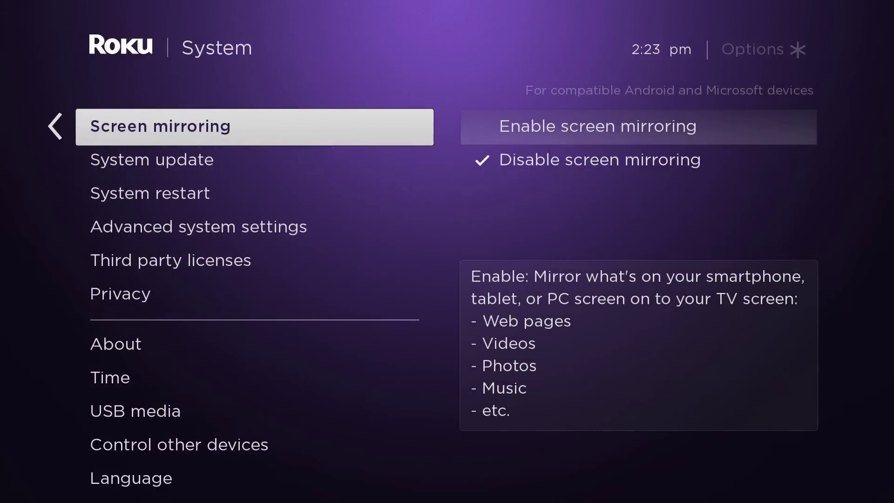
pyautogui.press('Right')
pyautogui.press('Return')
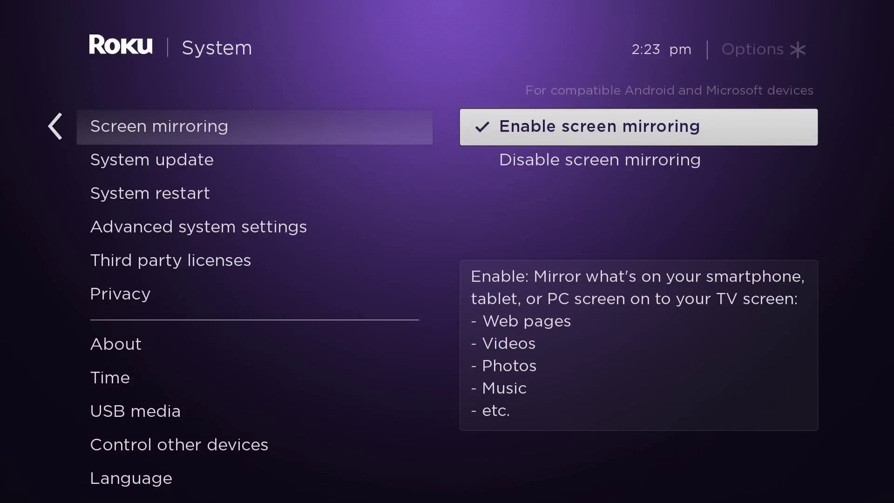
pyautogui.press('Left')
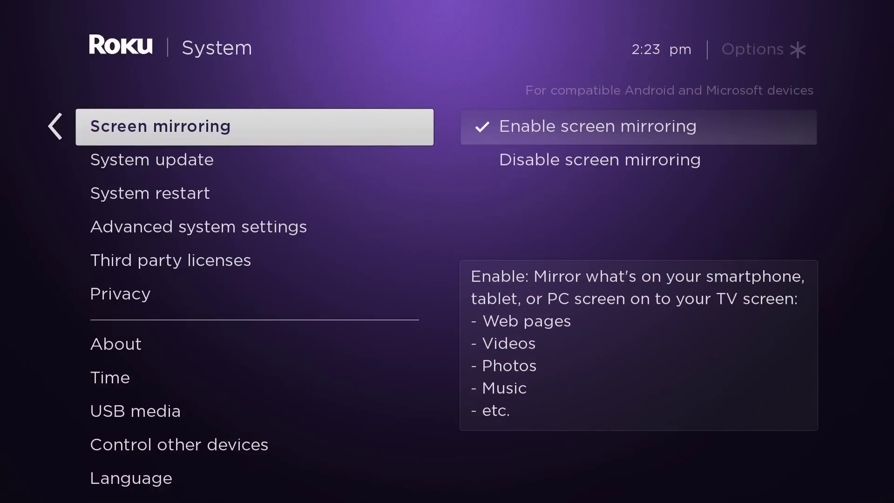
# Go back to the Roku Home screen and glance at the channel grid
pyautogui.press('Home')
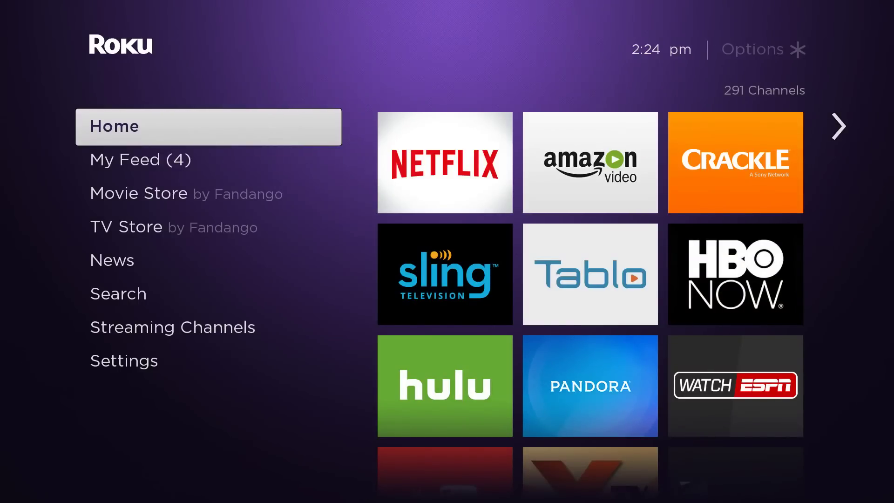
pyautogui.press('Right')
pyautogui.press('Left')
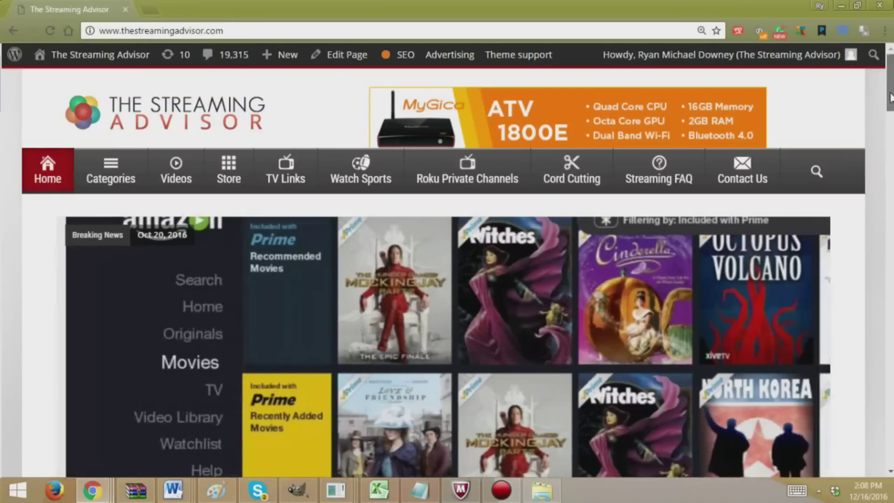
# Use charms Devices > Project > Add a wireless display to search for nearby Roku players
pyautogui.moveTo(891, 91)
pyautogui.mouseDown()
pyautogui.moveTo(891, 146)
pyautogui.moveTo(891, 109)
pyautogui.mouseUp()
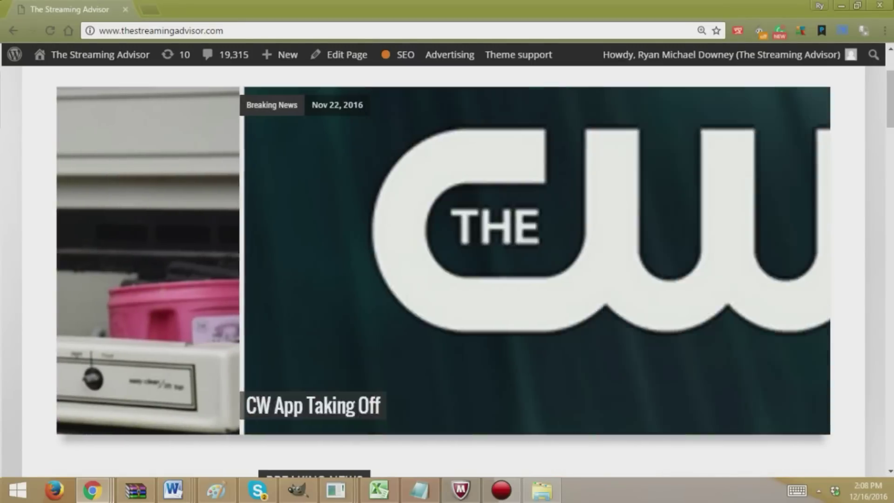
pyautogui.moveTo(892, 501)
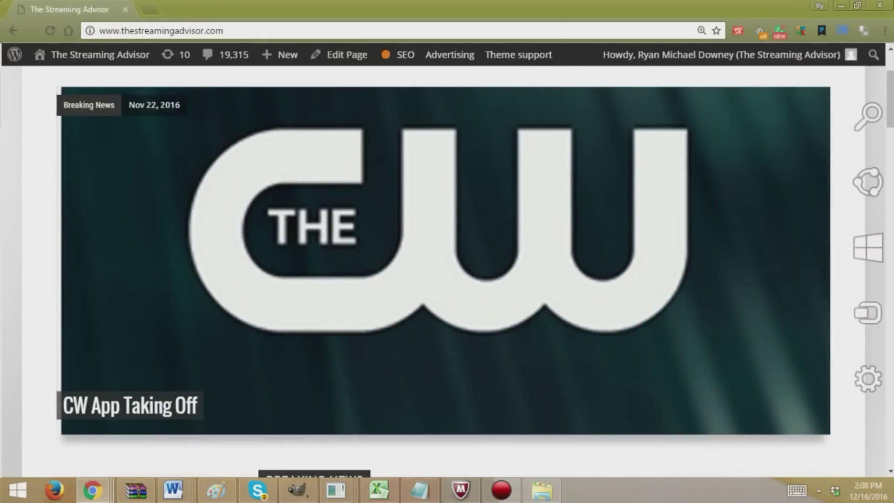
pyautogui.moveTo(889, 345)
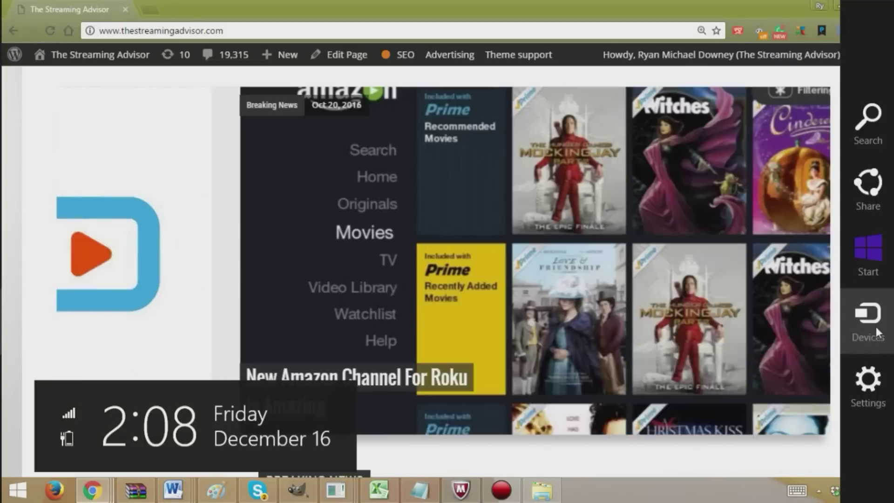
pyautogui.click(876, 328)
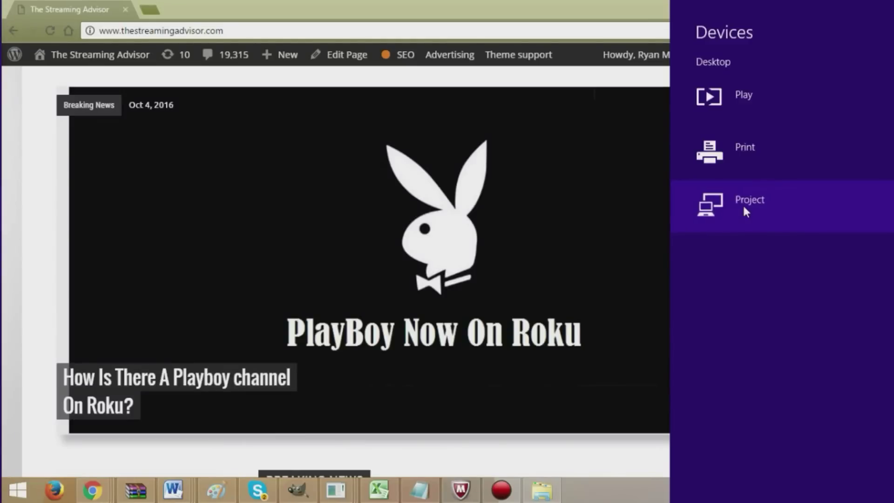
pyautogui.click(745, 208)
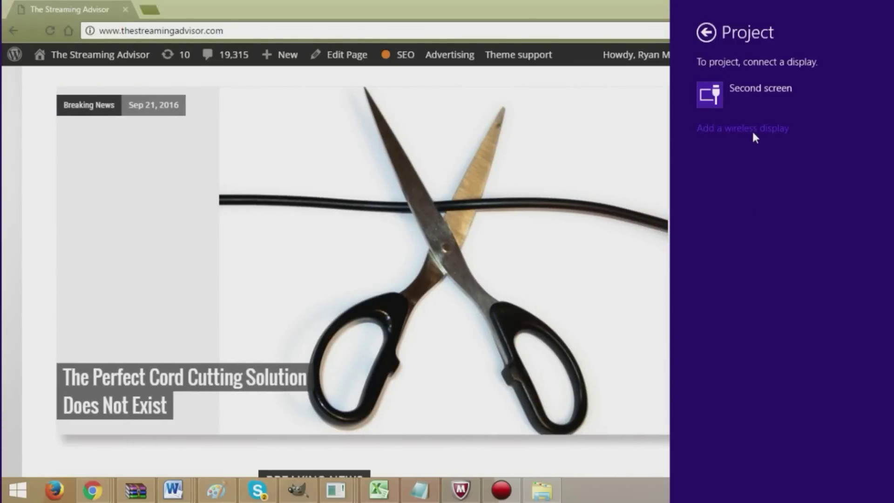
pyautogui.click(753, 132)
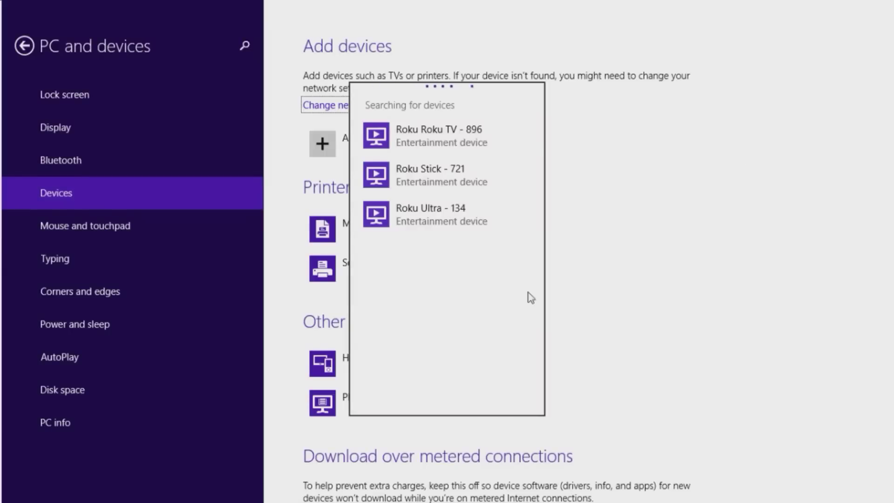
# Connect the laptop to Roku Ultra - 134 from the found devices list
pyautogui.click(418, 216)
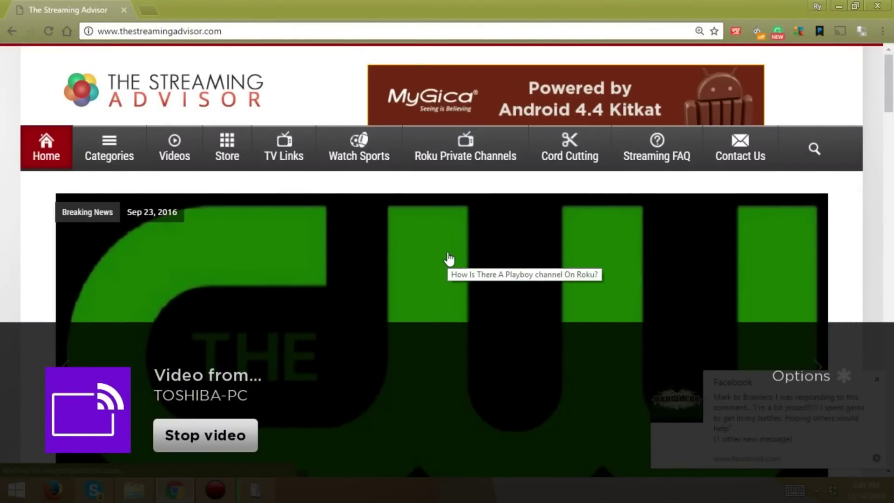
# Close the Facebook notification covering the mirrored Streaming Advisor homepage
pyautogui.click(877, 380)
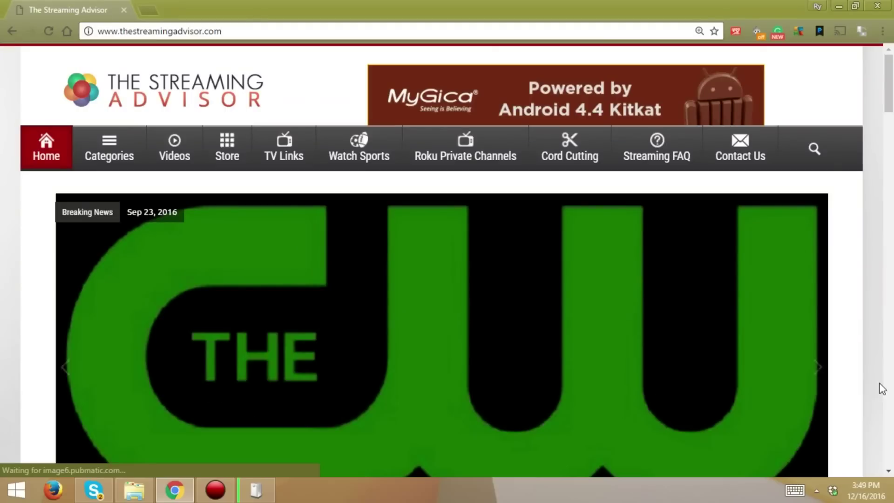
pyautogui.moveTo(891, 91)
pyautogui.mouseDown()
pyautogui.moveTo(891, 158)
pyautogui.moveTo(891, 80)
pyautogui.moveTo(889, 161)
pyautogui.moveTo(889, 91)
pyautogui.mouseUp()
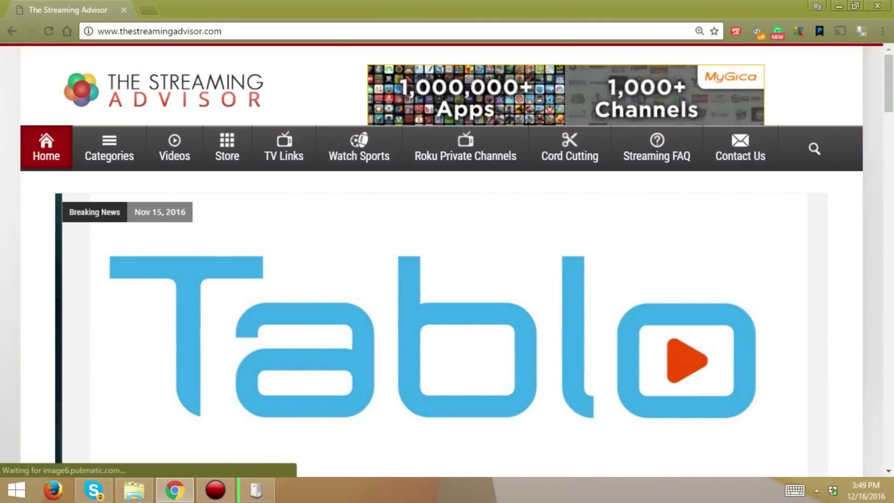
# Open charms Devices > Project for the connected TV and choose Disconnect
pyautogui.moveTo(889, 466)
pyautogui.moveTo(878, 320)
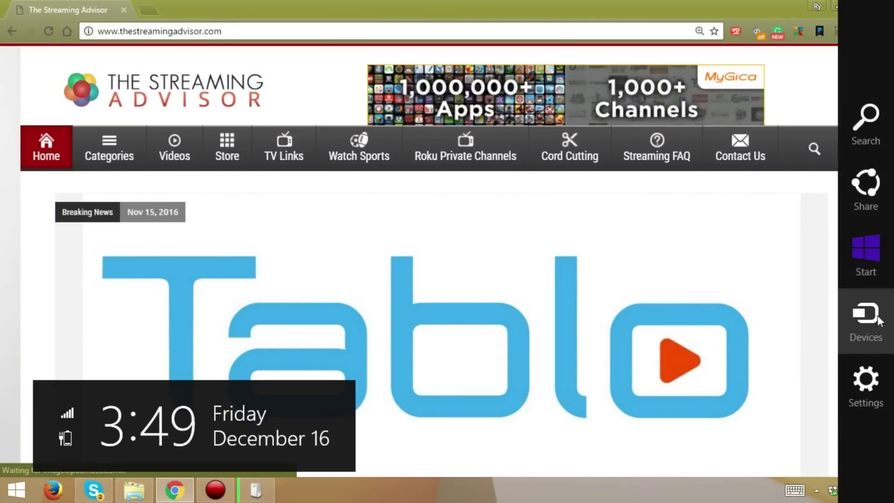
pyautogui.click(866, 321)
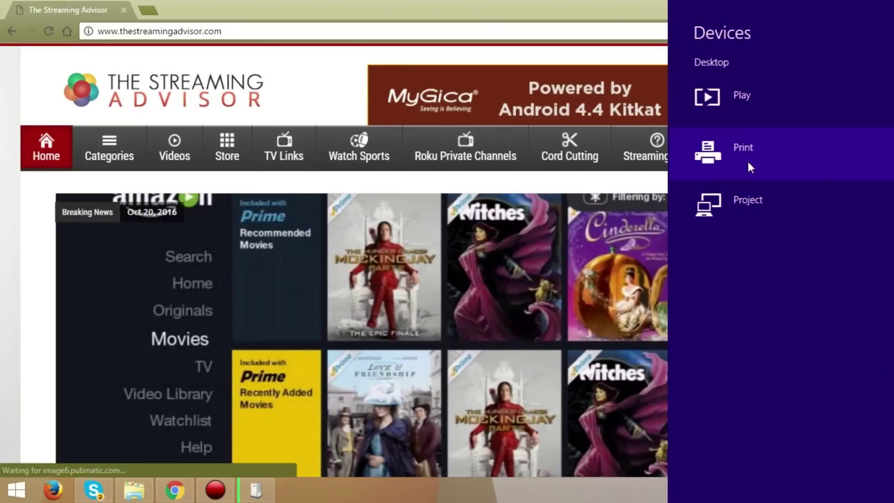
pyautogui.click(750, 188)
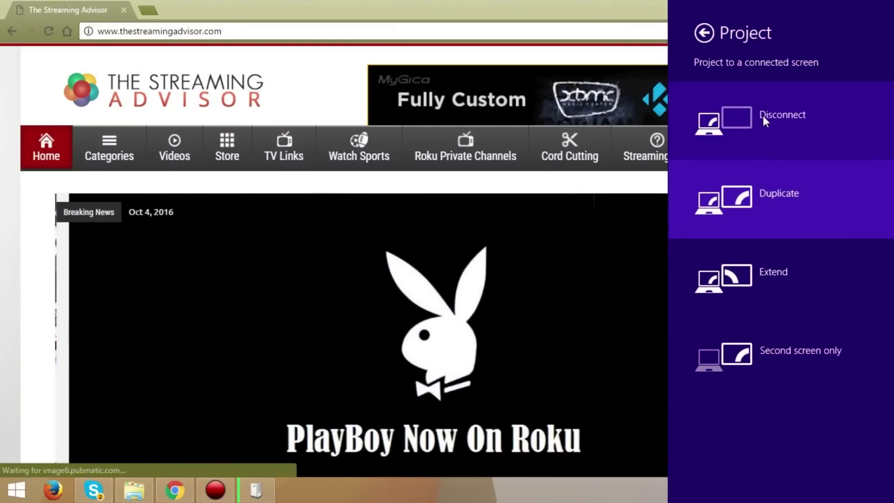
pyautogui.click(763, 115)
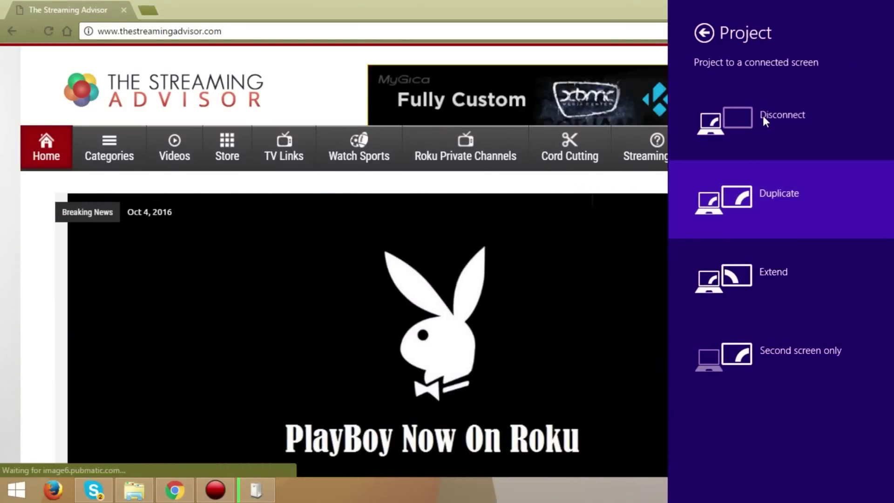